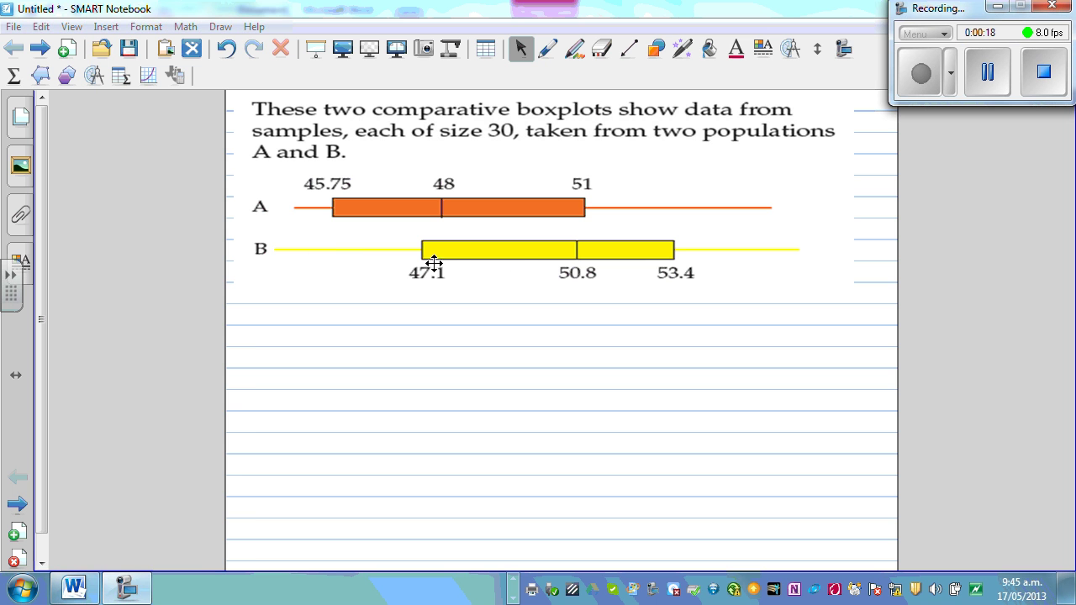
Underline 'samples' and 'populations' with the pen, then erase both underlines
{"action": "left_click", "coordinate": [547, 50]}
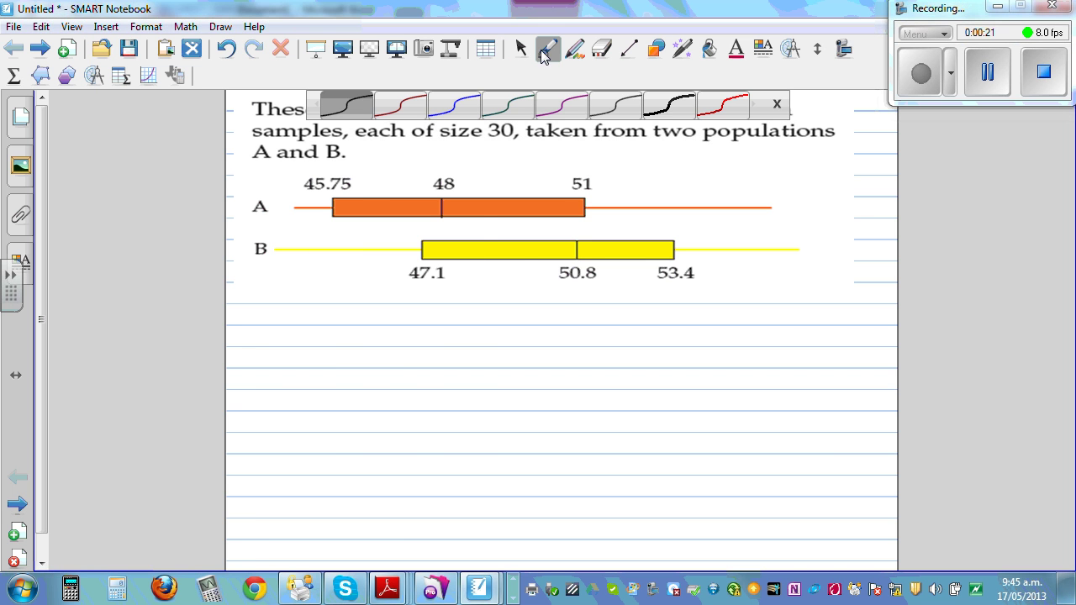
{"action": "left_click", "coordinate": [777, 107]}
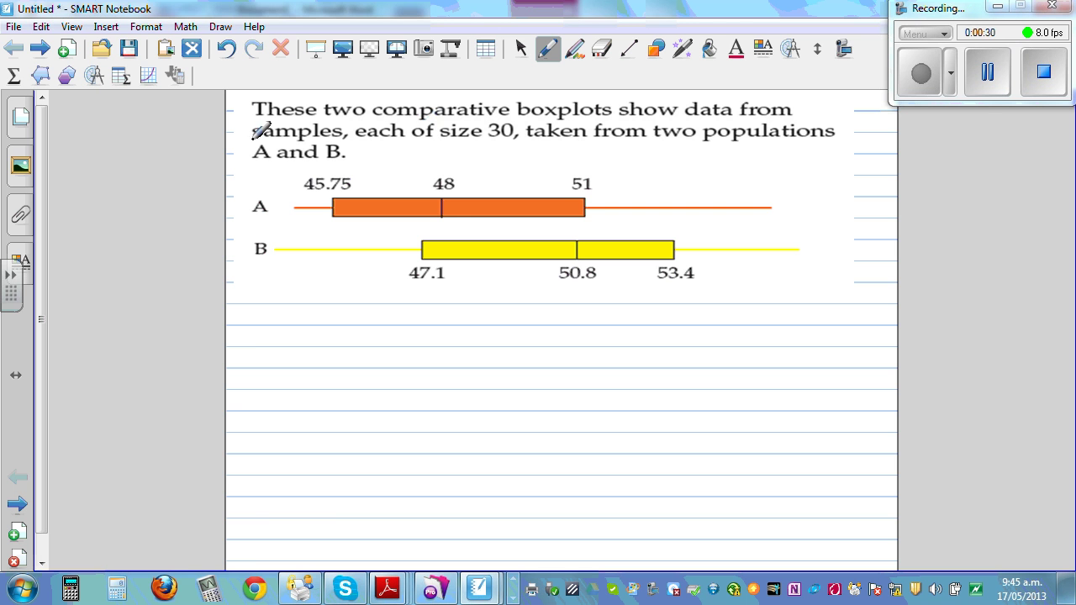
{"action": "left_click_drag", "start_coordinate": [254, 139], "coordinate": [319, 140]}
{"action": "left_click_drag", "start_coordinate": [703, 147], "coordinate": [788, 147]}
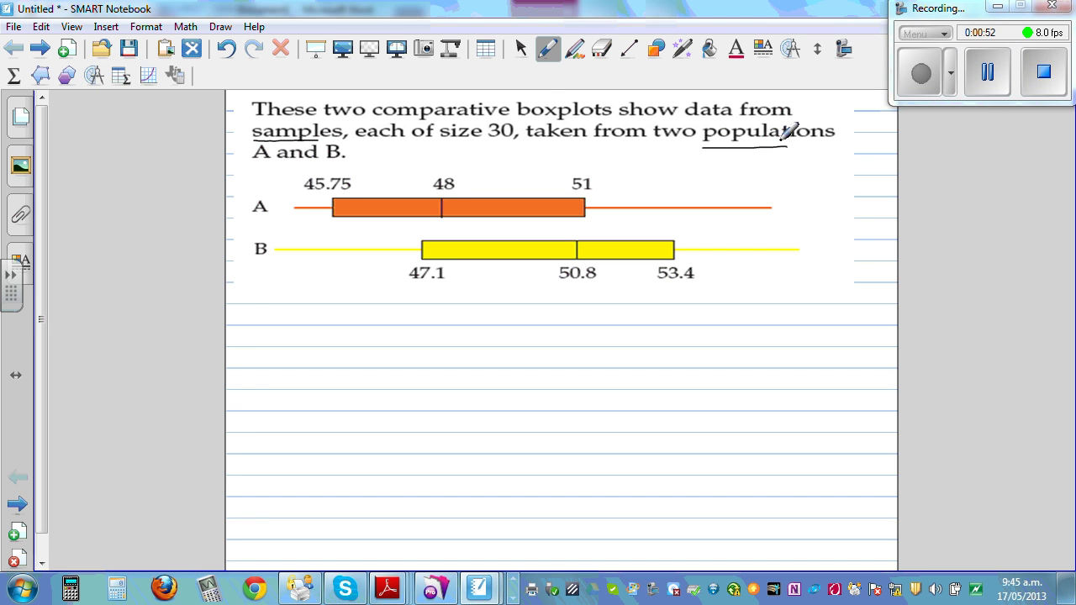
{"action": "left_click", "coordinate": [602, 50]}
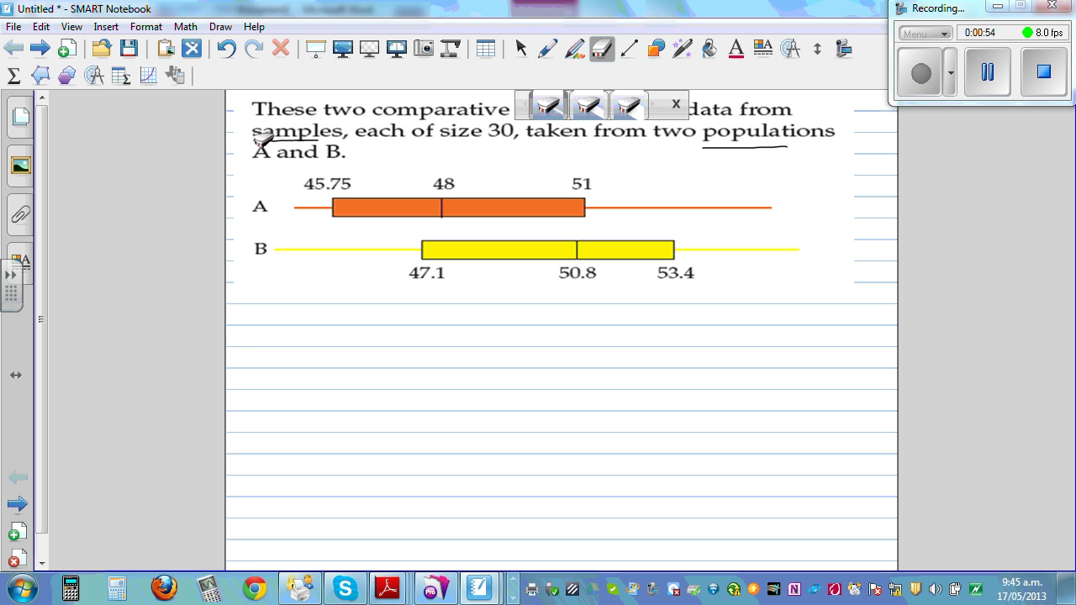
{"action": "left_click_drag", "start_coordinate": [257, 141], "coordinate": [343, 143]}
{"action": "left_click_drag", "start_coordinate": [706, 144], "coordinate": [799, 145]}
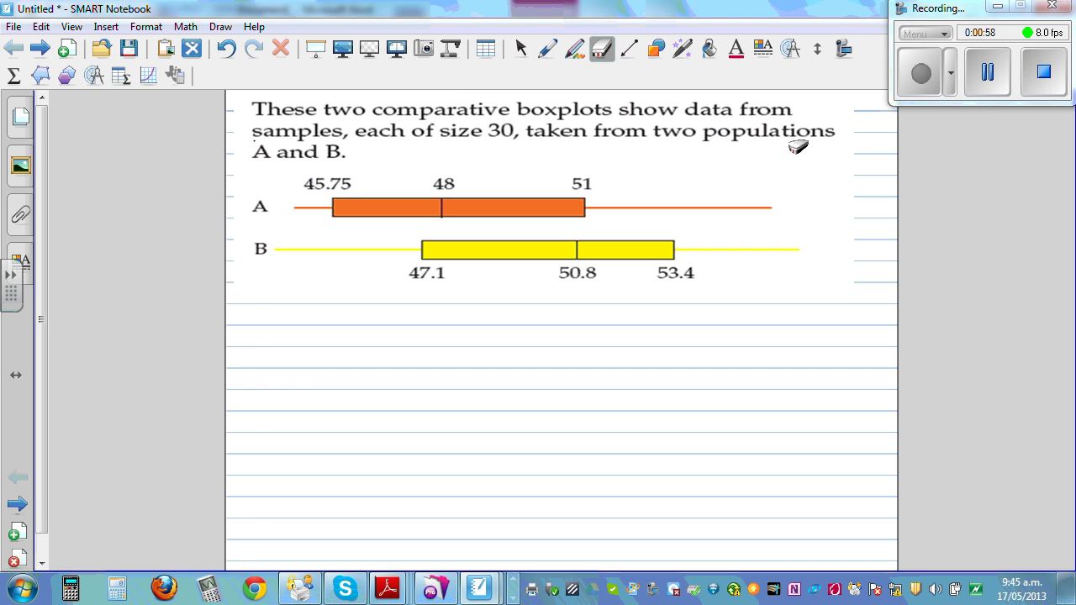
Handwrite '① Median Shift (ms) = 2.8' in purple ink below the boxplots, starting a circled 2 underneath
{"action": "left_click", "coordinate": [547, 50]}
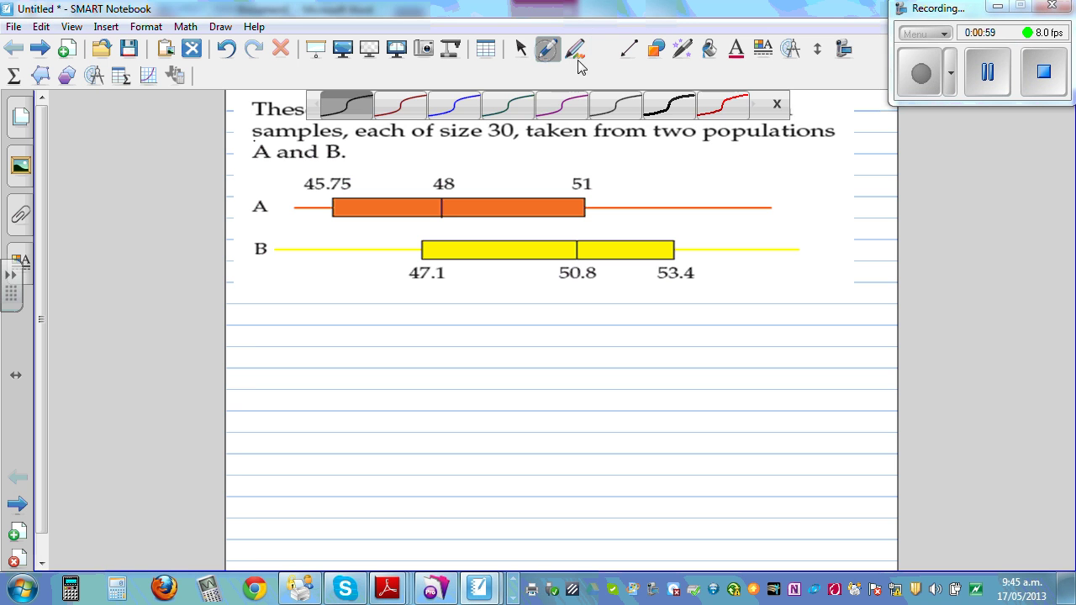
{"action": "left_click", "coordinate": [557, 105]}
{"action": "left_click_drag", "start_coordinate": [251, 313], "coordinate": [262, 311]}
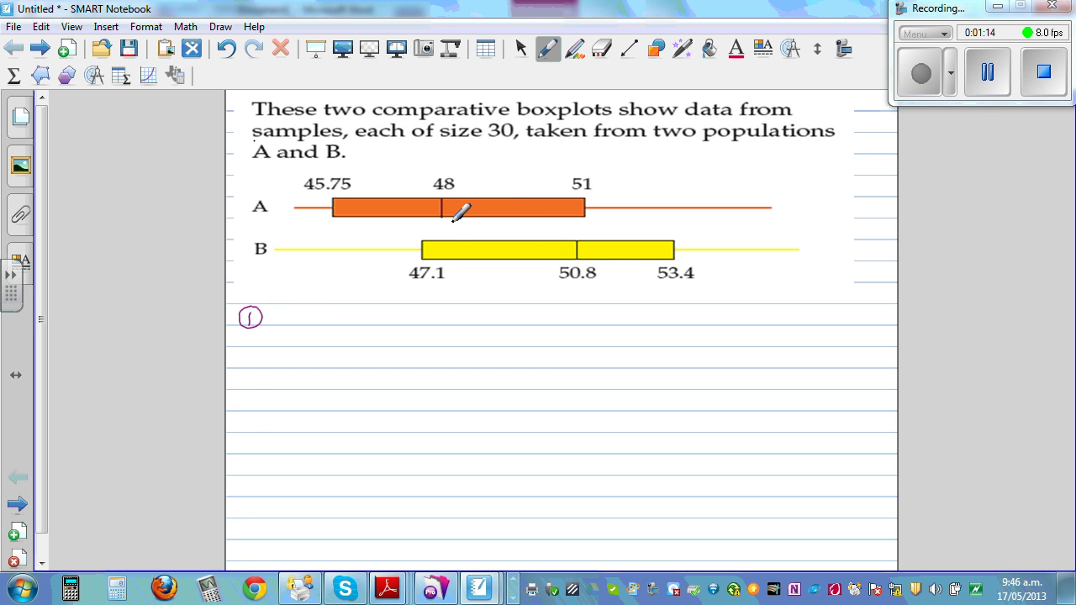
{"action": "mouse_move", "coordinate": [275, 322]}
{"action": "left_mouse_down"}
{"action": "mouse_move", "coordinate": [310, 325]}
{"action": "mouse_move", "coordinate": [328, 320]}
{"action": "mouse_move", "coordinate": [343, 294]}
{"action": "mouse_move", "coordinate": [343, 319]}
{"action": "mouse_move", "coordinate": [359, 303]}
{"action": "mouse_move", "coordinate": [394, 322]}
{"action": "left_mouse_up"}
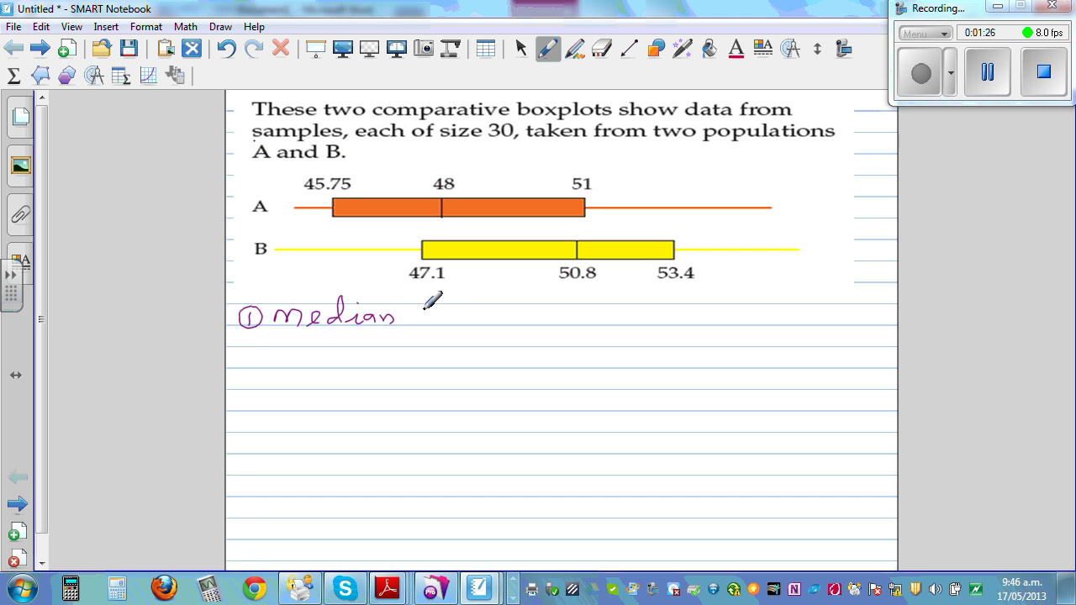
{"action": "mouse_move", "coordinate": [427, 304]}
{"action": "left_mouse_down"}
{"action": "mouse_move", "coordinate": [412, 322]}
{"action": "mouse_move", "coordinate": [450, 323]}
{"action": "left_mouse_up"}
{"action": "left_click_drag", "start_coordinate": [493, 287], "coordinate": [471, 333]}
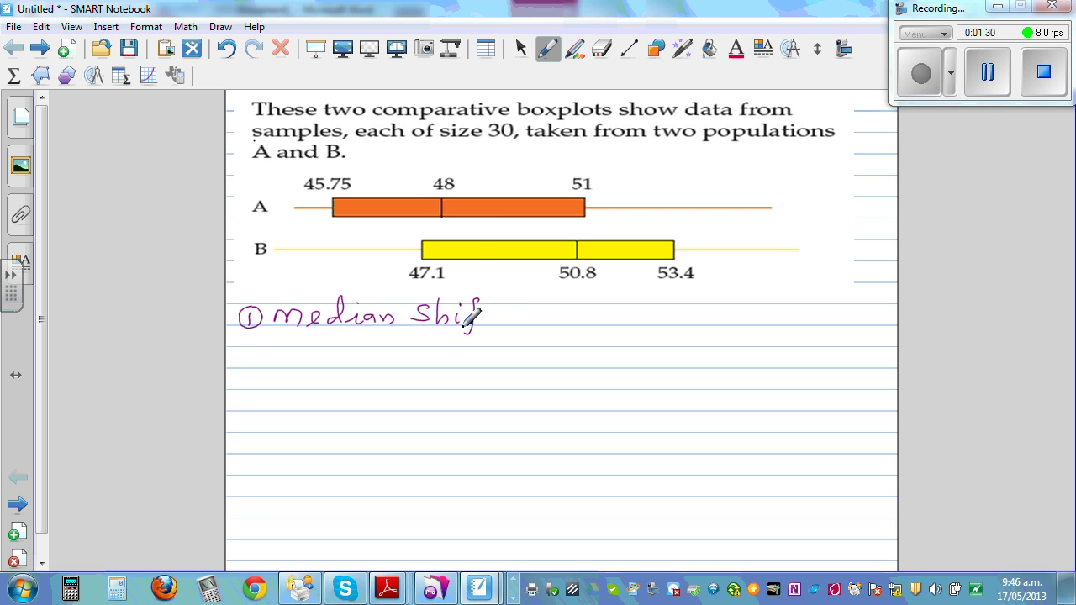
{"action": "mouse_move", "coordinate": [499, 294]}
{"action": "left_mouse_down"}
{"action": "mouse_move", "coordinate": [498, 320]}
{"action": "mouse_move", "coordinate": [494, 308]}
{"action": "mouse_move", "coordinate": [529, 320]}
{"action": "mouse_move", "coordinate": [545, 304]}
{"action": "mouse_move", "coordinate": [550, 322]}
{"action": "mouse_move", "coordinate": [621, 320]}
{"action": "left_mouse_up"}
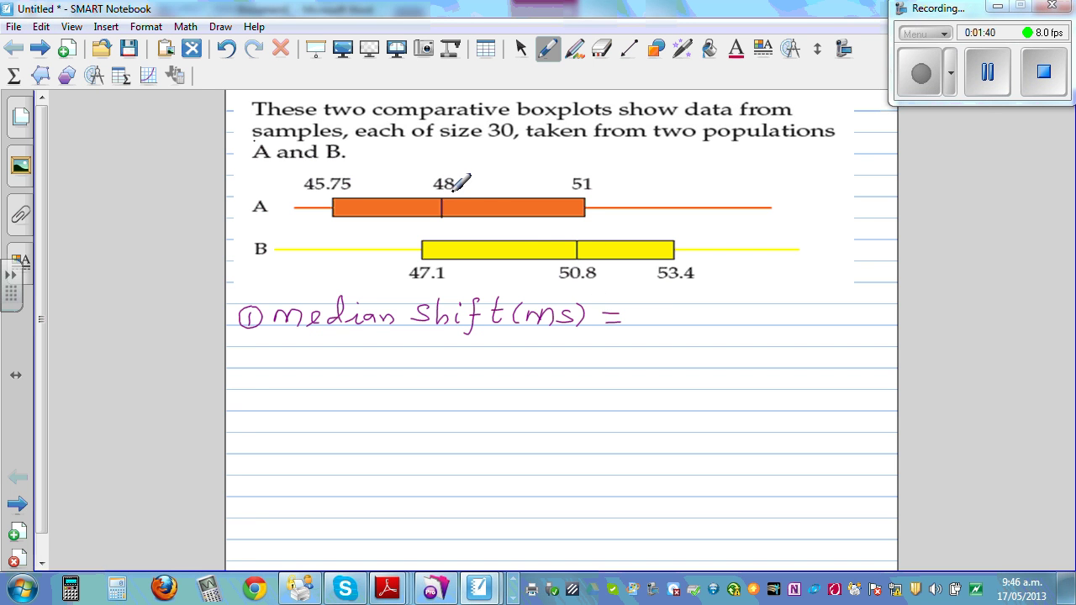
{"action": "mouse_move", "coordinate": [641, 308]}
{"action": "left_mouse_down"}
{"action": "mouse_move", "coordinate": [662, 321]}
{"action": "mouse_move", "coordinate": [688, 306]}
{"action": "left_mouse_up"}
{"action": "left_click", "coordinate": [667, 314]}
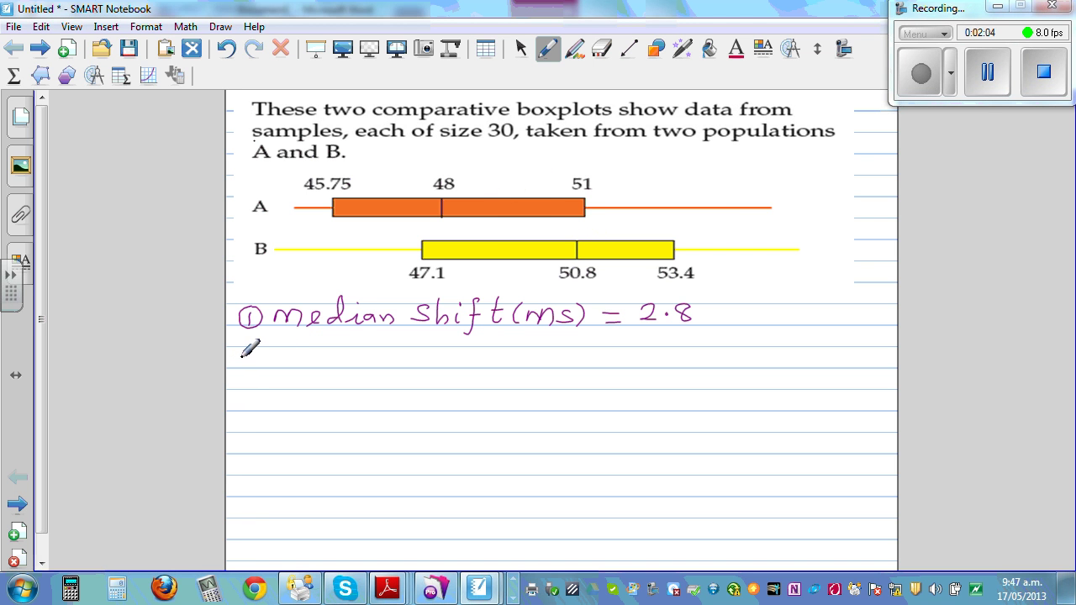
{"action": "mouse_move", "coordinate": [237, 353]}
{"action": "left_mouse_down"}
{"action": "mouse_move", "coordinate": [250, 364]}
{"action": "mouse_move", "coordinate": [246, 347]}
{"action": "left_mouse_up"}
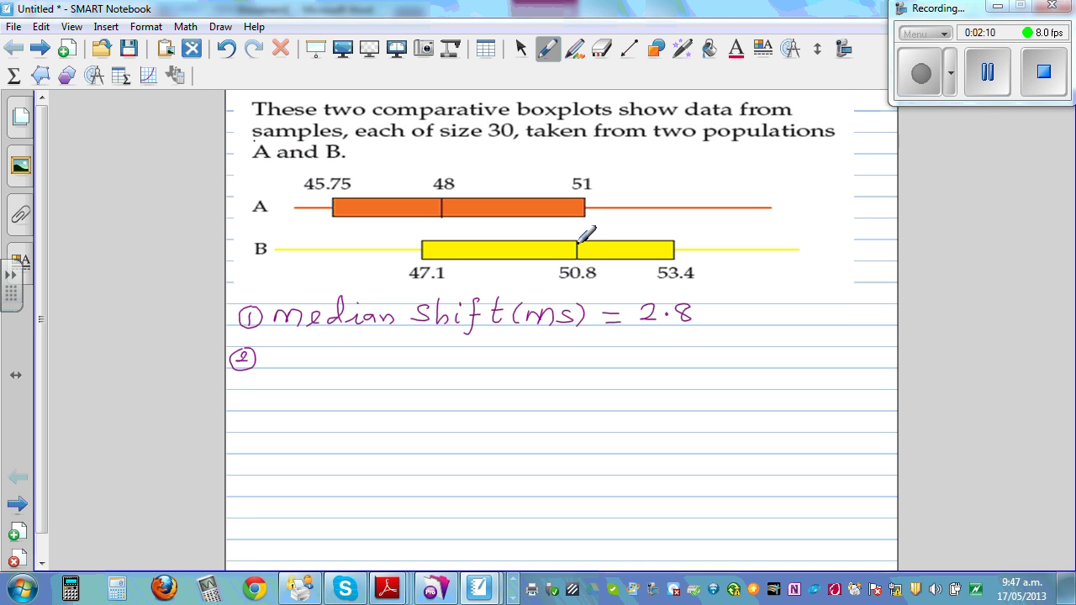
Write 'm_B ≈ UQ_A', mark B's median at 50.8, and bracket the 47.1–51 overlap
{"action": "left_click_drag", "start_coordinate": [277, 362], "coordinate": [307, 363]}
{"action": "mouse_move", "coordinate": [317, 363]}
{"action": "left_mouse_down"}
{"action": "mouse_move", "coordinate": [320, 377]}
{"action": "mouse_move", "coordinate": [375, 360]}
{"action": "left_mouse_up"}
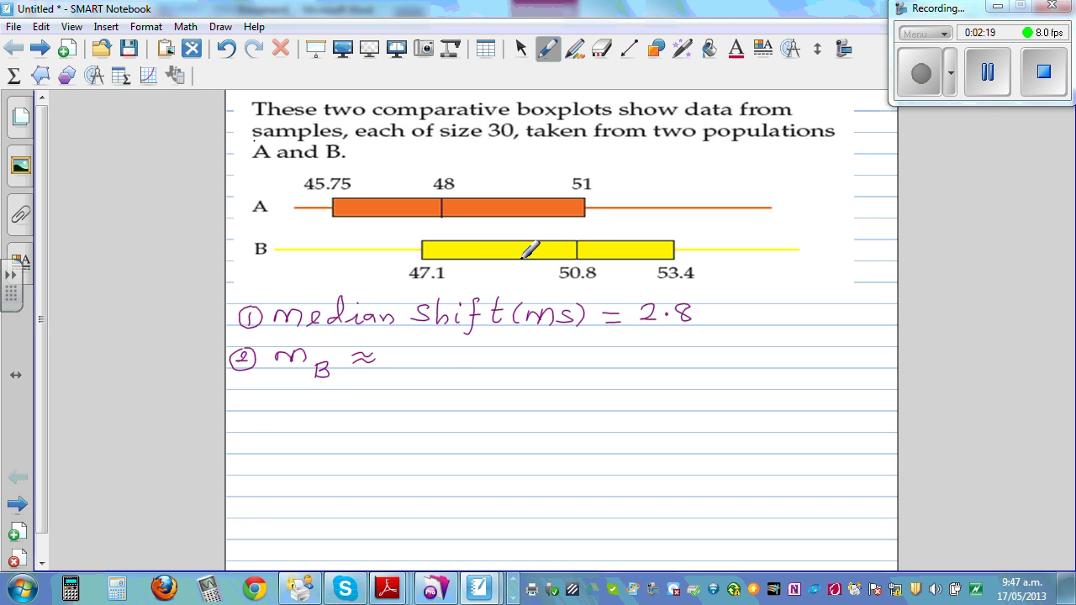
{"action": "left_click_drag", "start_coordinate": [578, 243], "coordinate": [578, 257]}
{"action": "mouse_move", "coordinate": [400, 347]}
{"action": "left_mouse_down"}
{"action": "mouse_move", "coordinate": [413, 363]}
{"action": "mouse_move", "coordinate": [432, 349]}
{"action": "mouse_move", "coordinate": [426, 371]}
{"action": "mouse_move", "coordinate": [454, 369]}
{"action": "left_mouse_up"}
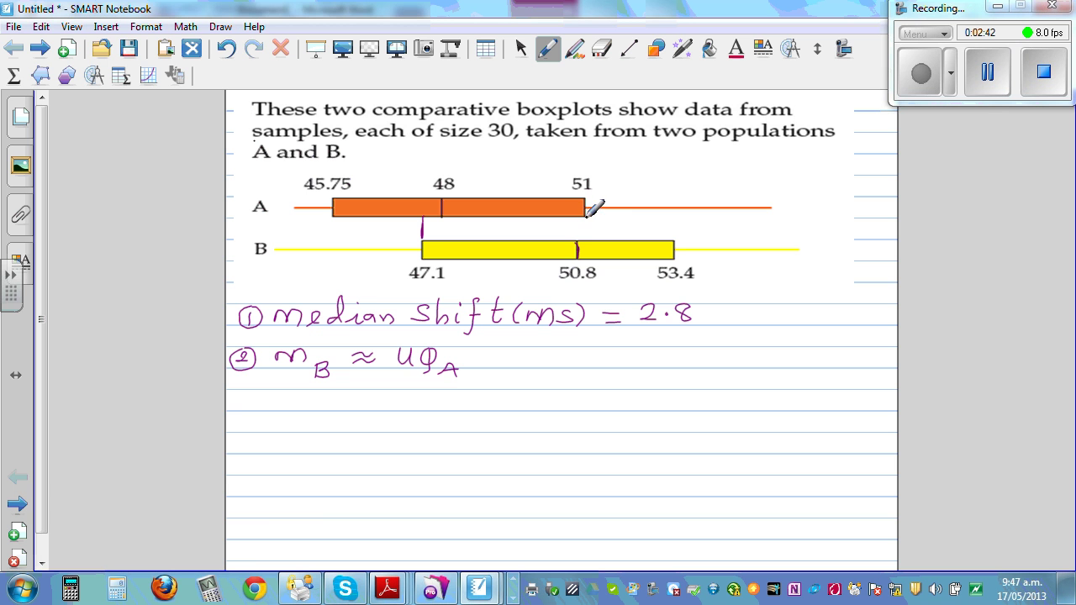
{"action": "left_click_drag", "start_coordinate": [586, 219], "coordinate": [585, 242]}
{"action": "left_click_drag", "start_coordinate": [426, 228], "coordinate": [528, 229]}
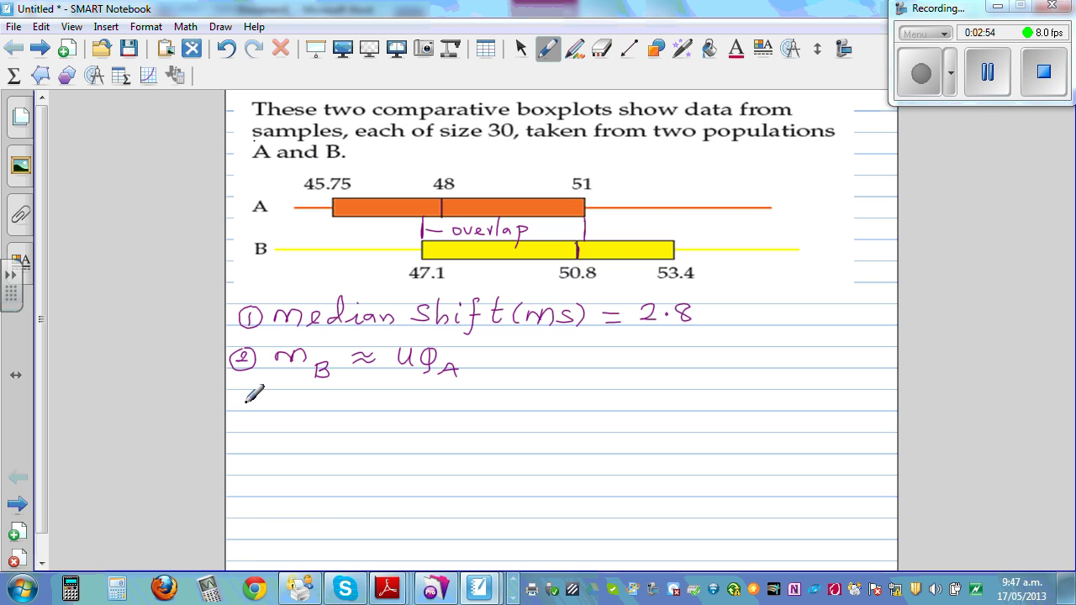
Write a circled 3 followed by 'Overlap = 51 − 47.1 =' in purple ink
{"action": "mouse_move", "coordinate": [249, 393]}
{"action": "left_mouse_down"}
{"action": "mouse_move", "coordinate": [367, 403]}
{"action": "mouse_move", "coordinate": [328, 406]}
{"action": "mouse_move", "coordinate": [357, 395]}
{"action": "mouse_move", "coordinate": [367, 402]}
{"action": "mouse_move", "coordinate": [357, 415]}
{"action": "mouse_move", "coordinate": [410, 408]}
{"action": "left_mouse_up"}
{"action": "left_click", "coordinate": [315, 406]}
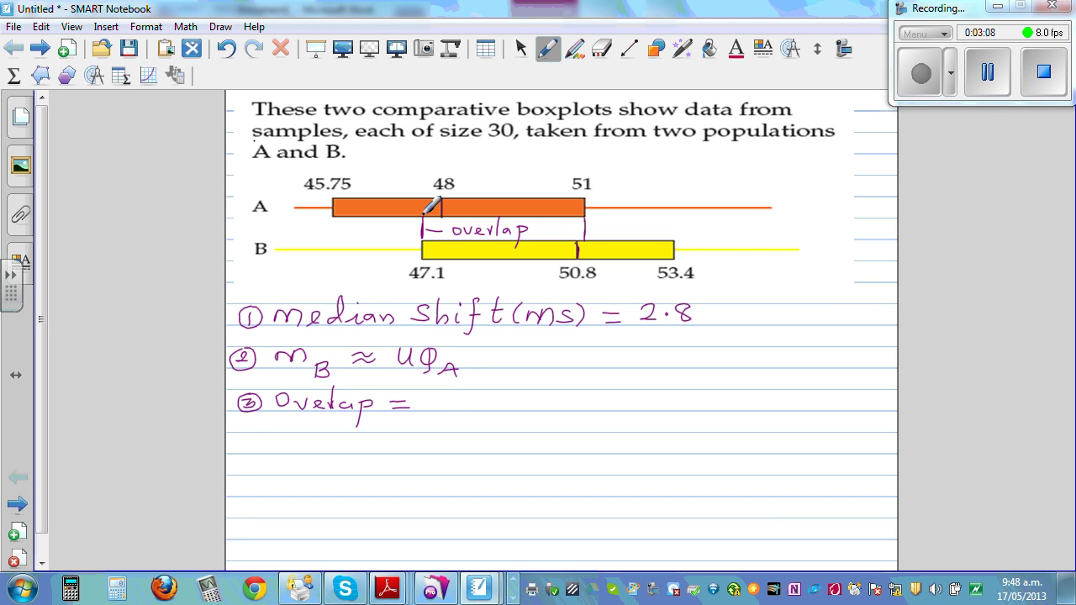
{"action": "mouse_move", "coordinate": [459, 393]}
{"action": "left_mouse_down"}
{"action": "mouse_move", "coordinate": [444, 407]}
{"action": "mouse_move", "coordinate": [536, 399]}
{"action": "mouse_move", "coordinate": [544, 410]}
{"action": "mouse_move", "coordinate": [565, 392]}
{"action": "mouse_move", "coordinate": [594, 407]}
{"action": "mouse_move", "coordinate": [655, 398]}
{"action": "mouse_move", "coordinate": [655, 408]}
{"action": "left_mouse_up"}
{"action": "left_click", "coordinate": [573, 400]}
Open the Casio fx-9860G emulator in RUN-MAT mode
{"action": "left_click", "coordinate": [74, 593]}
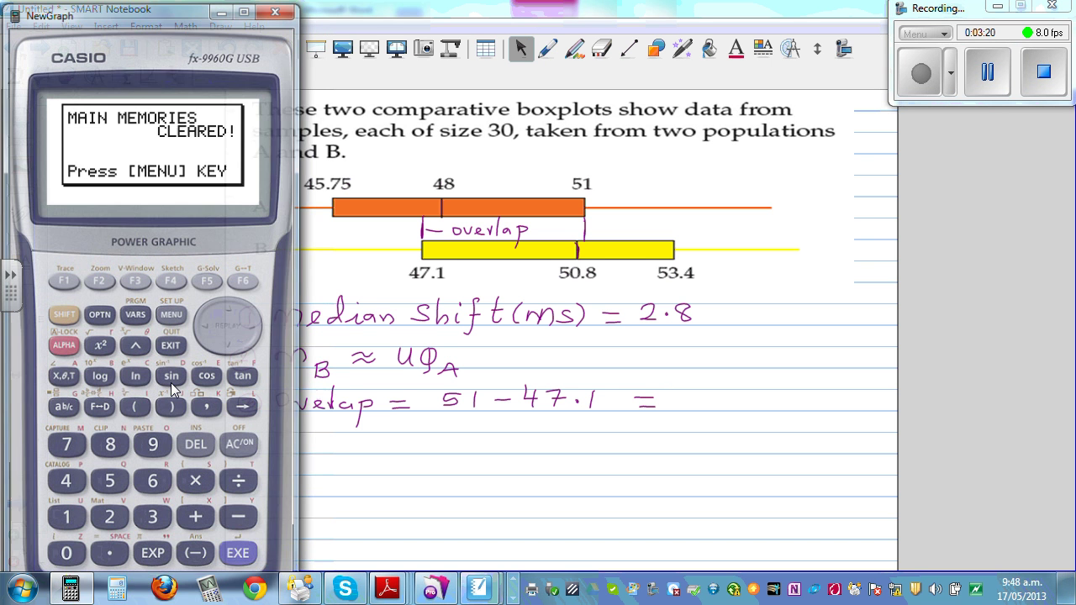
{"action": "left_click", "coordinate": [171, 315]}
{"action": "left_click", "coordinate": [64, 523]}
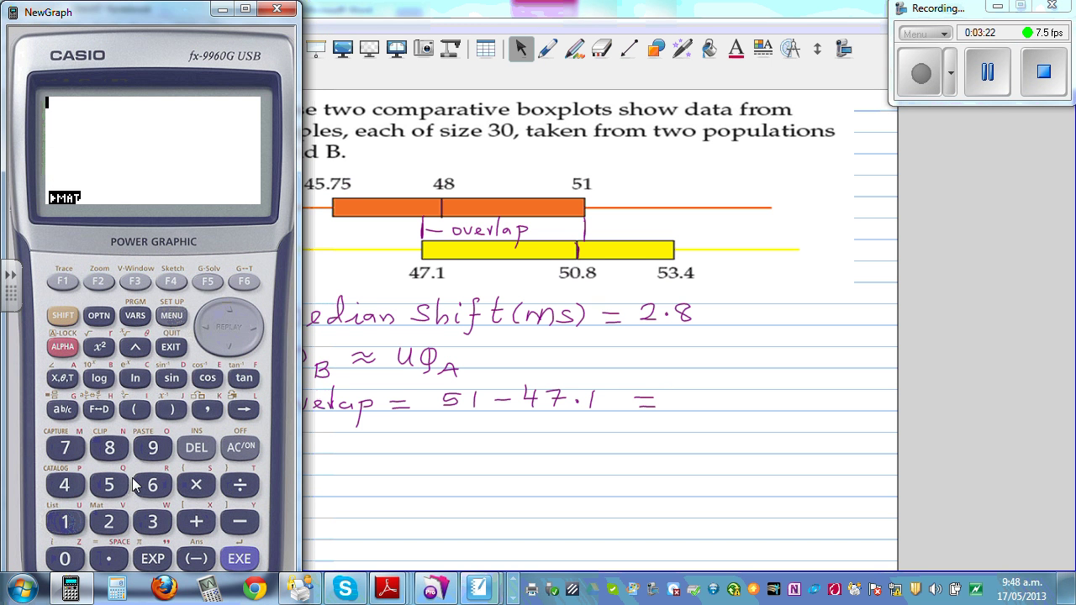
Compute 51 − 47.1 = 3.9, fixing a mistyped entry, and return to the Notebook pen
{"action": "left_click", "coordinate": [109, 486]}
{"action": "left_click", "coordinate": [65, 523]}
{"action": "left_click", "coordinate": [239, 522]}
{"action": "left_click", "coordinate": [65, 487]}
{"action": "left_click", "coordinate": [65, 487]}
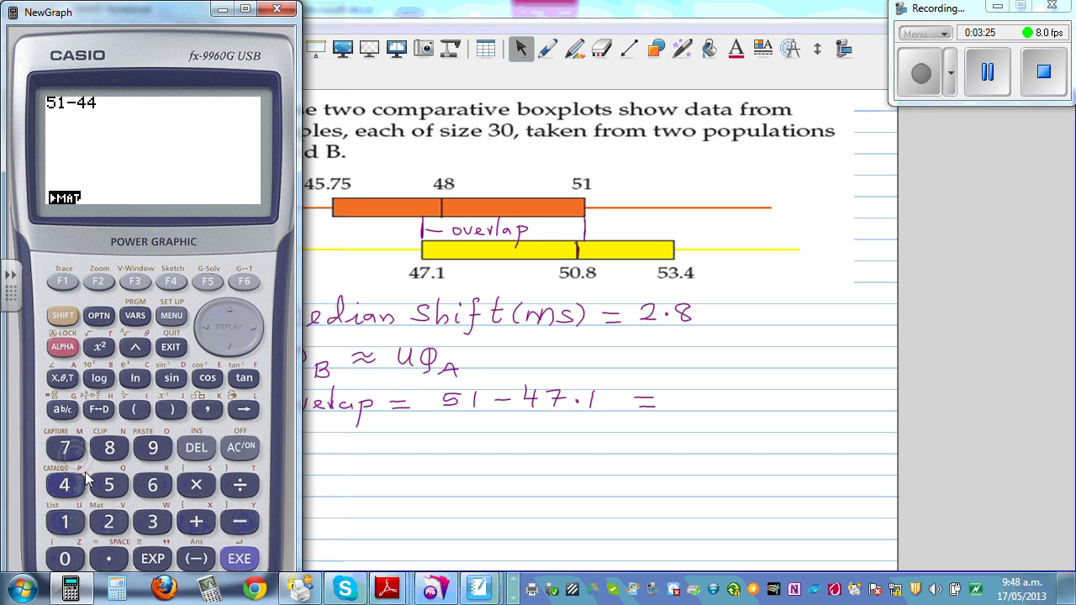
{"action": "left_click", "coordinate": [72, 522]}
{"action": "left_click", "coordinate": [240, 450]}
{"action": "left_click", "coordinate": [67, 523]}
{"action": "left_click", "coordinate": [239, 523]}
{"action": "left_click", "coordinate": [65, 485]}
{"action": "left_click", "coordinate": [67, 448]}
{"action": "left_click", "coordinate": [112, 558]}
{"action": "left_click", "coordinate": [239, 559]}
{"action": "left_click", "coordinate": [548, 53]}
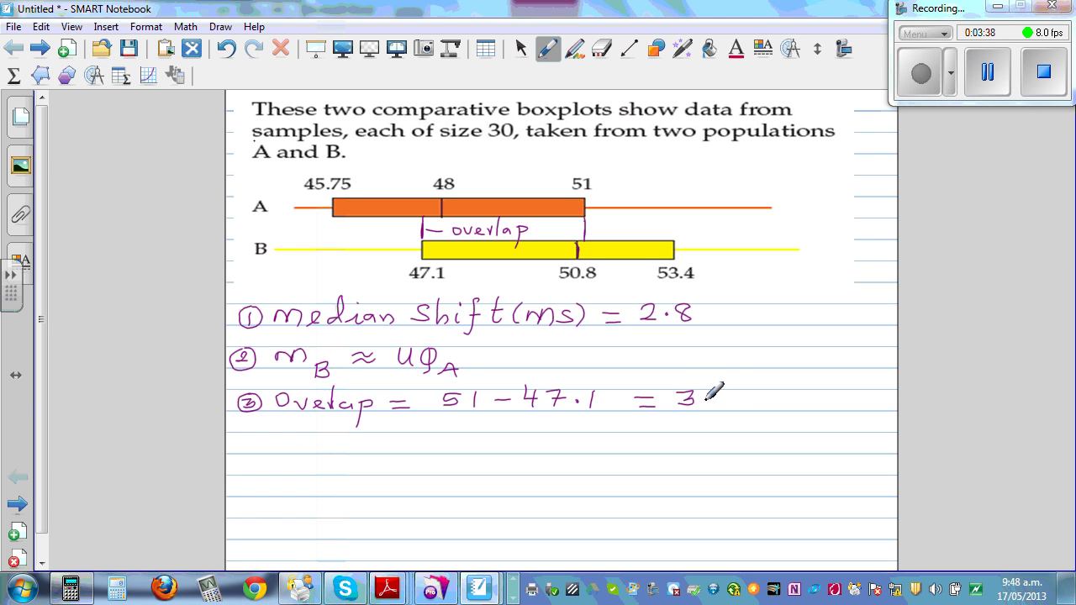
Finish overlap as 3.9, write '④ Overall visible spread = 53.4 −', and mark extremes 45.75 and 53.4
{"action": "left_click_drag", "start_coordinate": [724, 392], "coordinate": [722, 407]}
{"action": "mouse_move", "coordinate": [254, 427]}
{"action": "left_mouse_down"}
{"action": "mouse_move", "coordinate": [329, 454]}
{"action": "mouse_move", "coordinate": [366, 432]}
{"action": "mouse_move", "coordinate": [368, 453]}
{"action": "mouse_move", "coordinate": [435, 449]}
{"action": "mouse_move", "coordinate": [449, 437]}
{"action": "mouse_move", "coordinate": [520, 443]}
{"action": "mouse_move", "coordinate": [506, 477]}
{"action": "mouse_move", "coordinate": [543, 434]}
{"action": "mouse_move", "coordinate": [547, 450]}
{"action": "mouse_move", "coordinate": [555, 437]}
{"action": "mouse_move", "coordinate": [575, 454]}
{"action": "mouse_move", "coordinate": [595, 430]}
{"action": "mouse_move", "coordinate": [599, 446]}
{"action": "mouse_move", "coordinate": [627, 449]}
{"action": "left_mouse_up"}
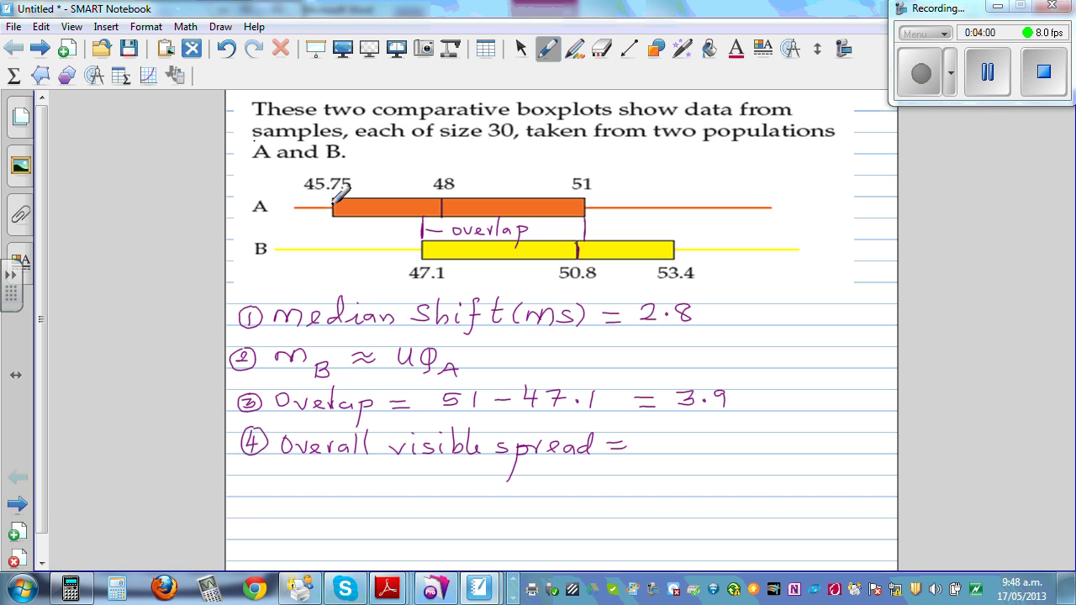
{"action": "left_click_drag", "start_coordinate": [333, 200], "coordinate": [332, 245]}
{"action": "left_click_drag", "start_coordinate": [333, 199], "coordinate": [331, 246]}
{"action": "left_click_drag", "start_coordinate": [671, 225], "coordinate": [673, 256]}
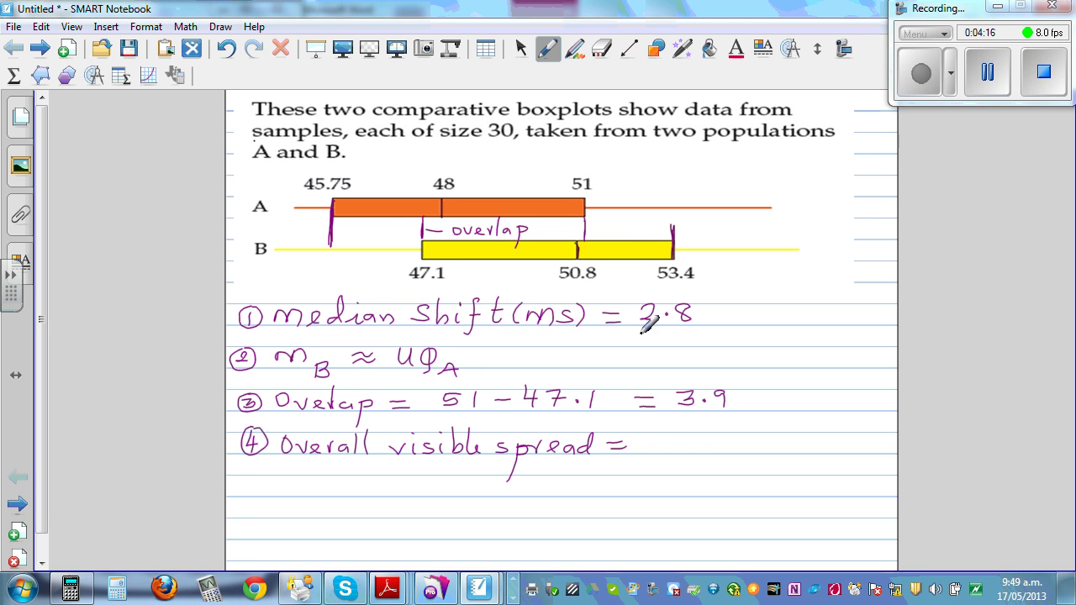
{"action": "mouse_move", "coordinate": [652, 439]}
{"action": "left_mouse_down"}
{"action": "mouse_move", "coordinate": [683, 450]}
{"action": "mouse_move", "coordinate": [772, 440]}
{"action": "mouse_move", "coordinate": [853, 450]}
{"action": "left_mouse_up"}
Finish writing '53.4 − 45.75' and reopen the Casio emulator, clearing the previous calculation
{"action": "left_click", "coordinate": [812, 446]}
{"action": "left_click", "coordinate": [70, 589]}
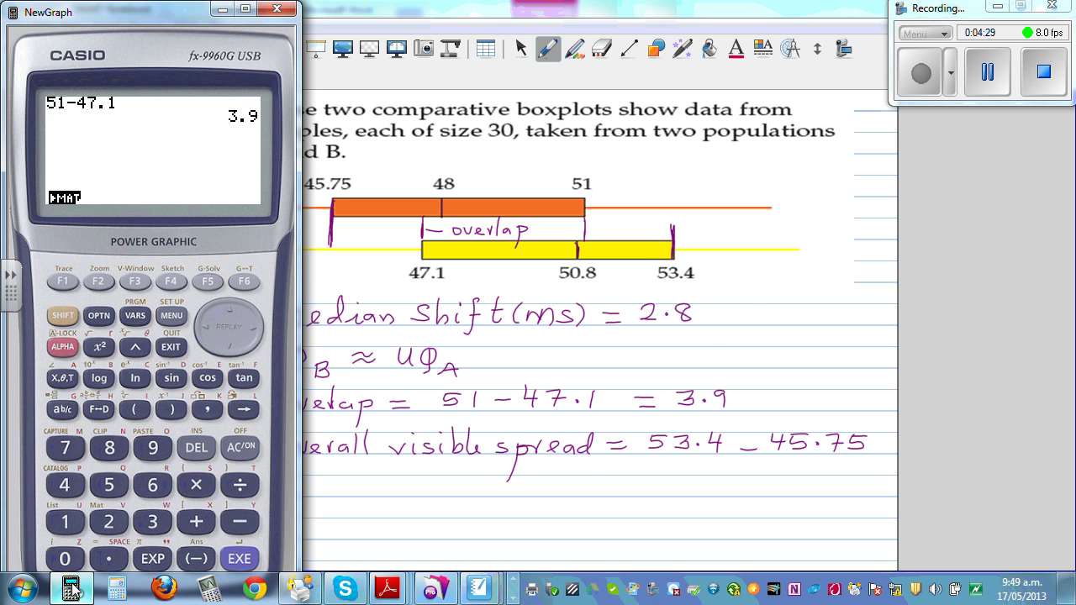
{"action": "left_click", "coordinate": [227, 448]}
Evaluate 53.4 − 45.75 to 7.65 and return to the Notebook pen
{"action": "left_click", "coordinate": [105, 486]}
{"action": "left_click", "coordinate": [152, 522]}
{"action": "left_click", "coordinate": [69, 490]}
{"action": "left_click", "coordinate": [242, 523]}
{"action": "left_click", "coordinate": [71, 489]}
{"action": "left_click", "coordinate": [114, 491]}
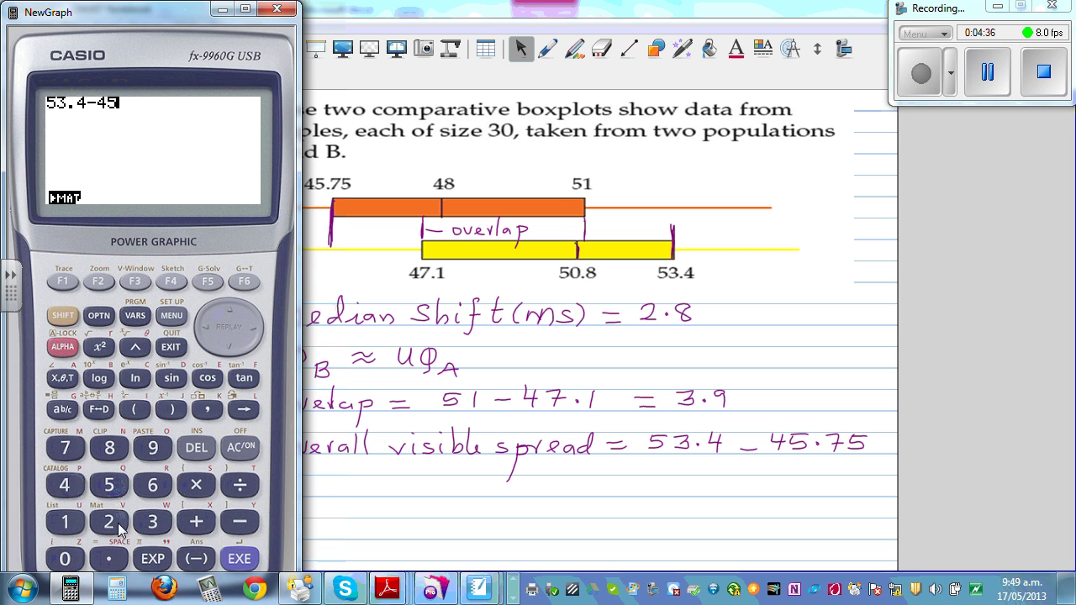
{"action": "left_click", "coordinate": [114, 558]}
{"action": "left_click", "coordinate": [67, 454]}
{"action": "left_click", "coordinate": [114, 494]}
{"action": "left_click", "coordinate": [237, 559]}
{"action": "left_click", "coordinate": [548, 52]}
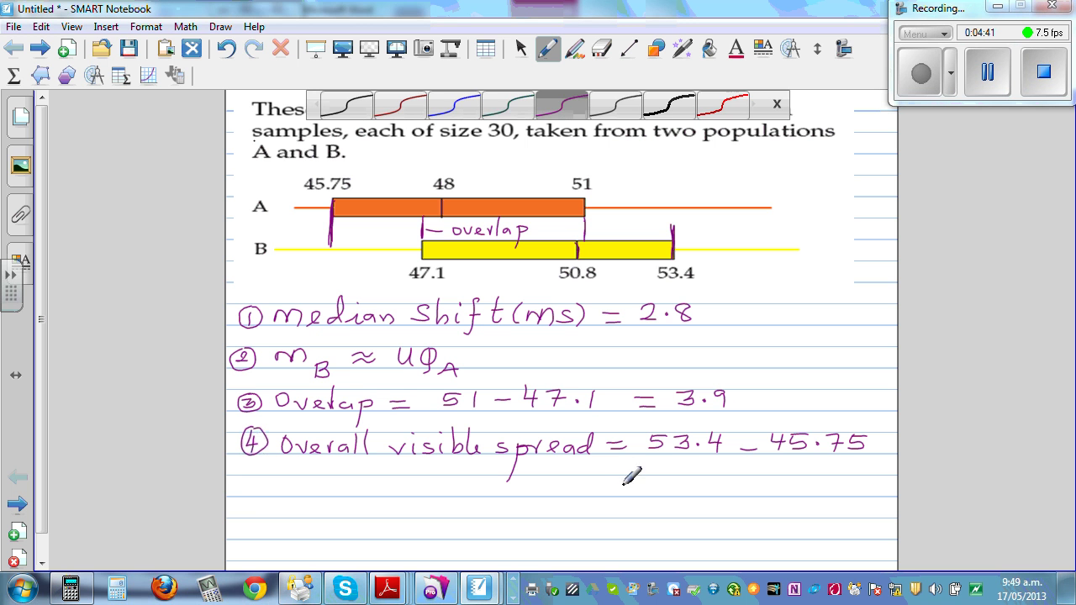
Handwrite '= 7' beneath line ④ and recheck the 7.65 calculator result
{"action": "left_click_drag", "start_coordinate": [621, 486], "coordinate": [638, 486]}
{"action": "left_click_drag", "start_coordinate": [621, 491], "coordinate": [662, 496]}
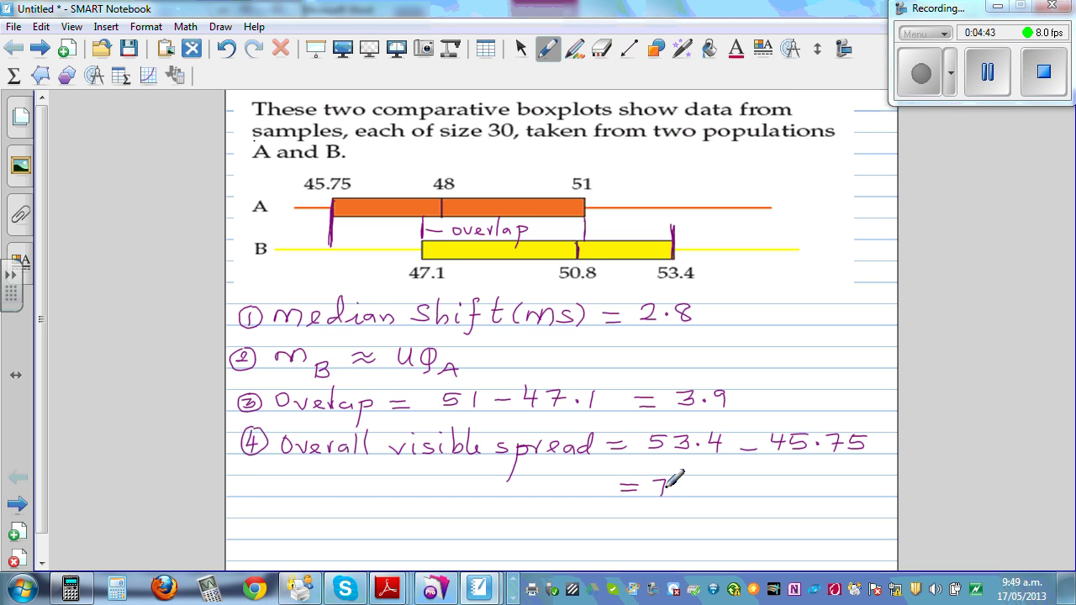
{"action": "left_click", "coordinate": [70, 588]}
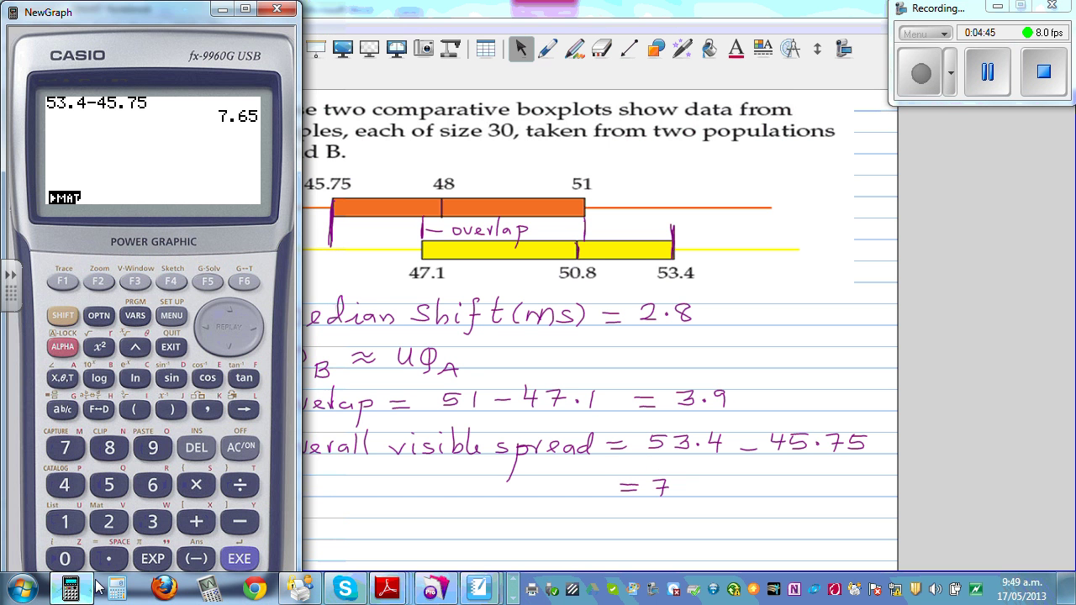
{"action": "left_click", "coordinate": [547, 50]}
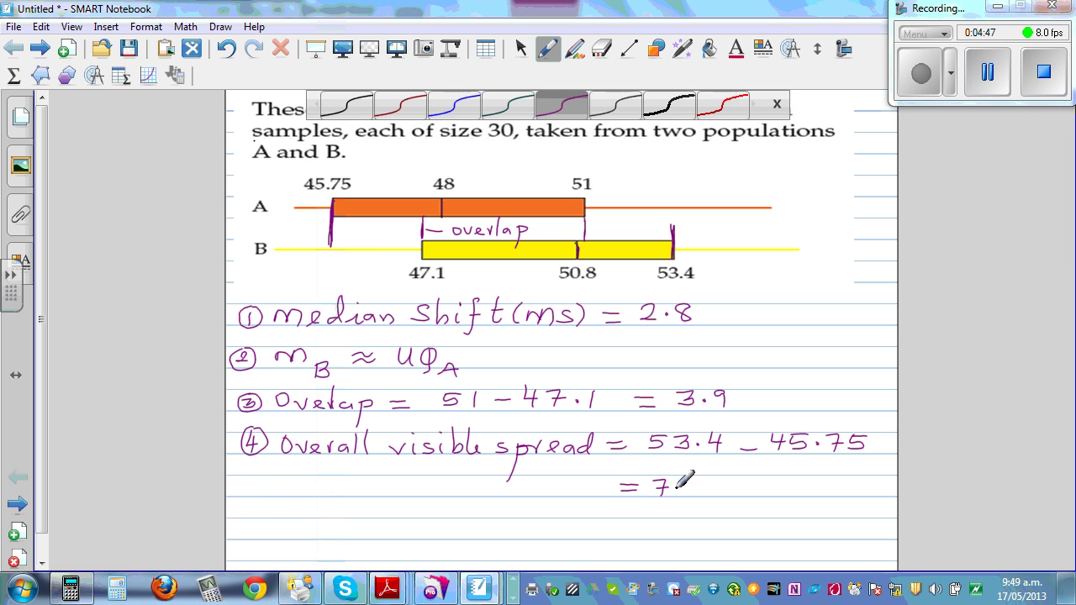